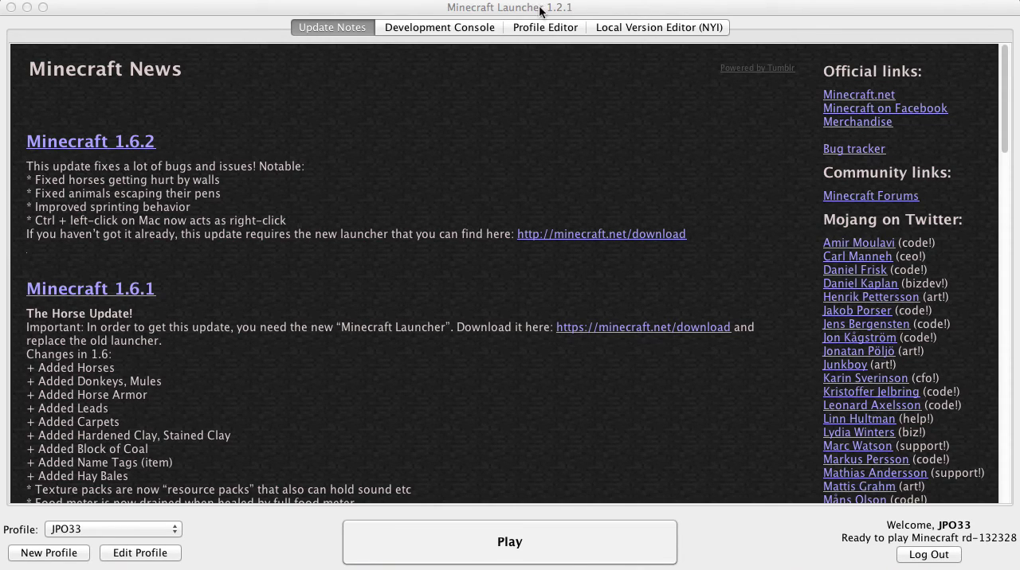
# - Start the rd-132328 game version from the Minecraft Launcher
pyautogui.click(448, 151)
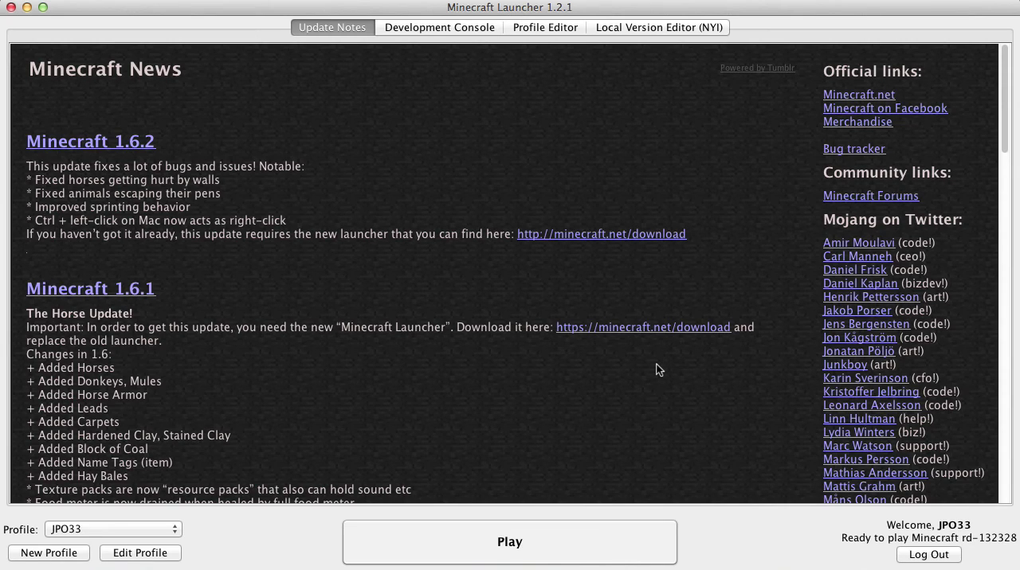
pyautogui.click(570, 534)
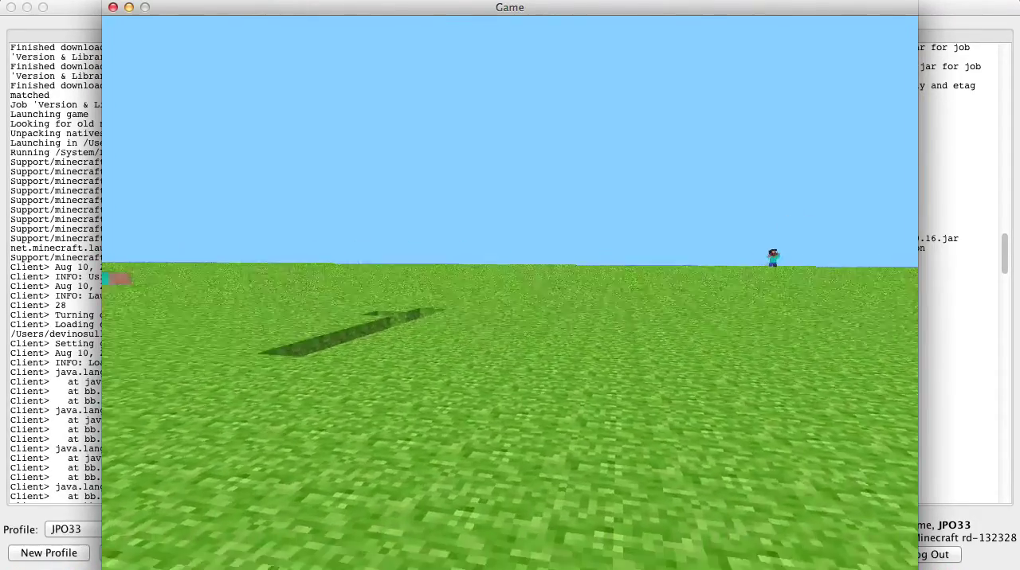
# - Walk into the trench and climb out, dig another block, then fill one hole back in
pyautogui.press('w')
pyautogui.press('w')
pyautogui.press('w')
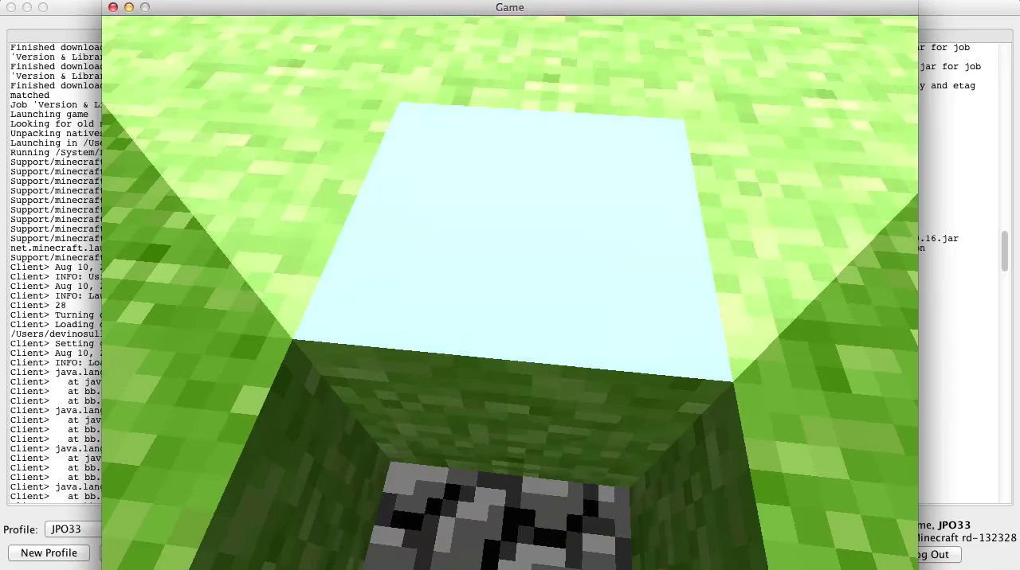
pyautogui.press('space')
pyautogui.press('w')
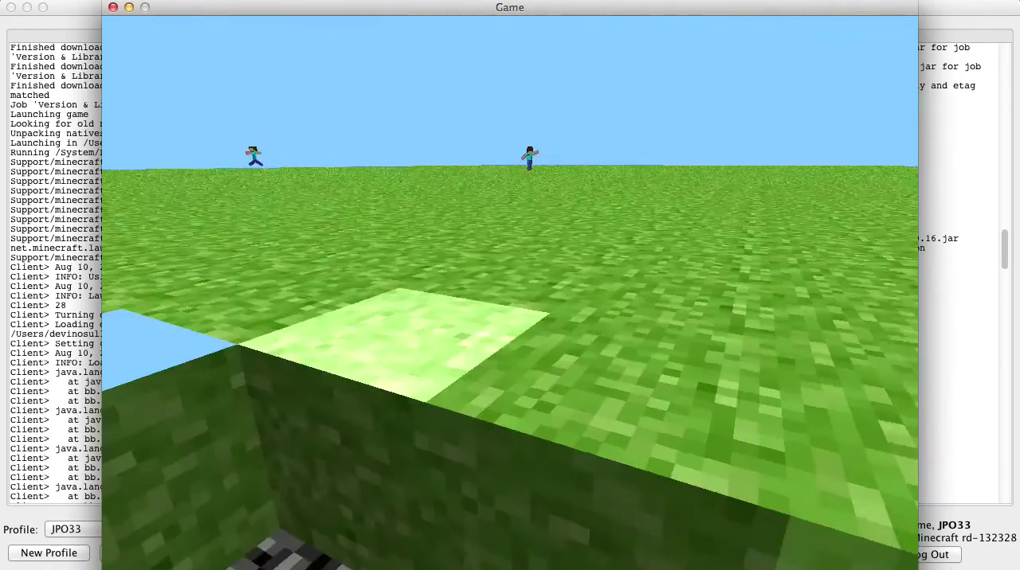
pyautogui.click(510, 294)
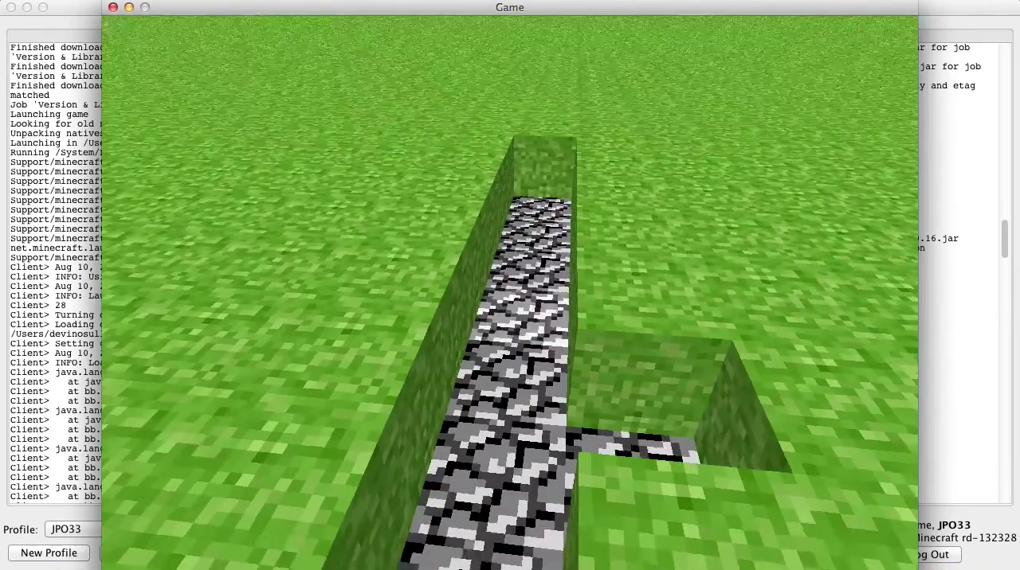
pyautogui.rightClick(510, 293)
# - Place blocks to fill the next two trench holes
pyautogui.rightClick(510, 293)
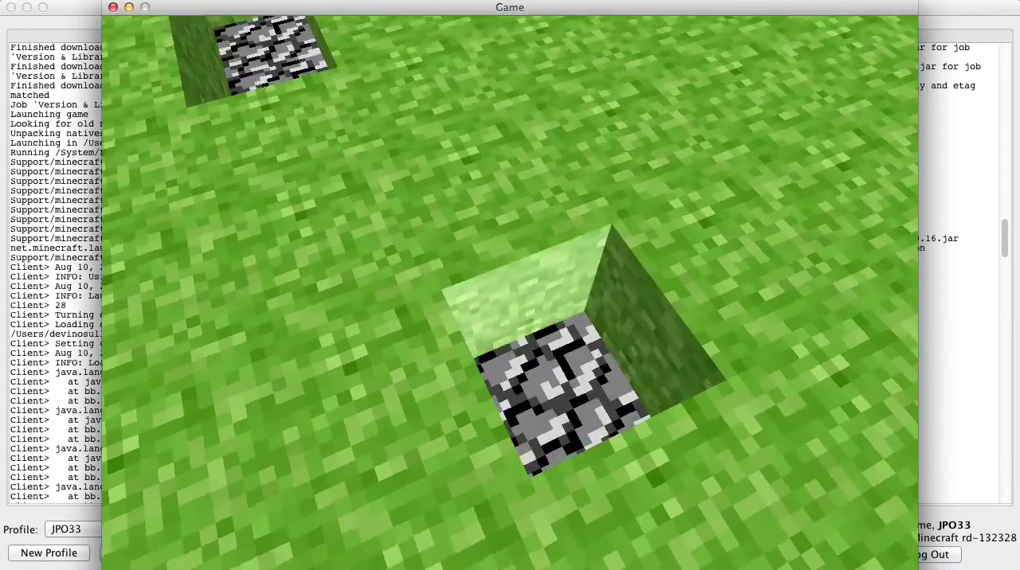
pyautogui.rightClick(510, 293)
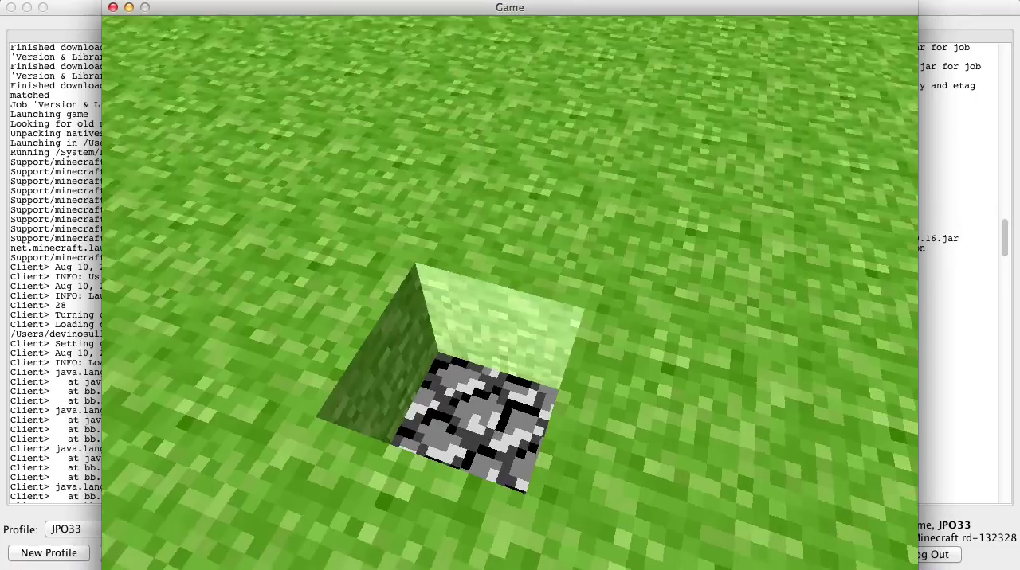